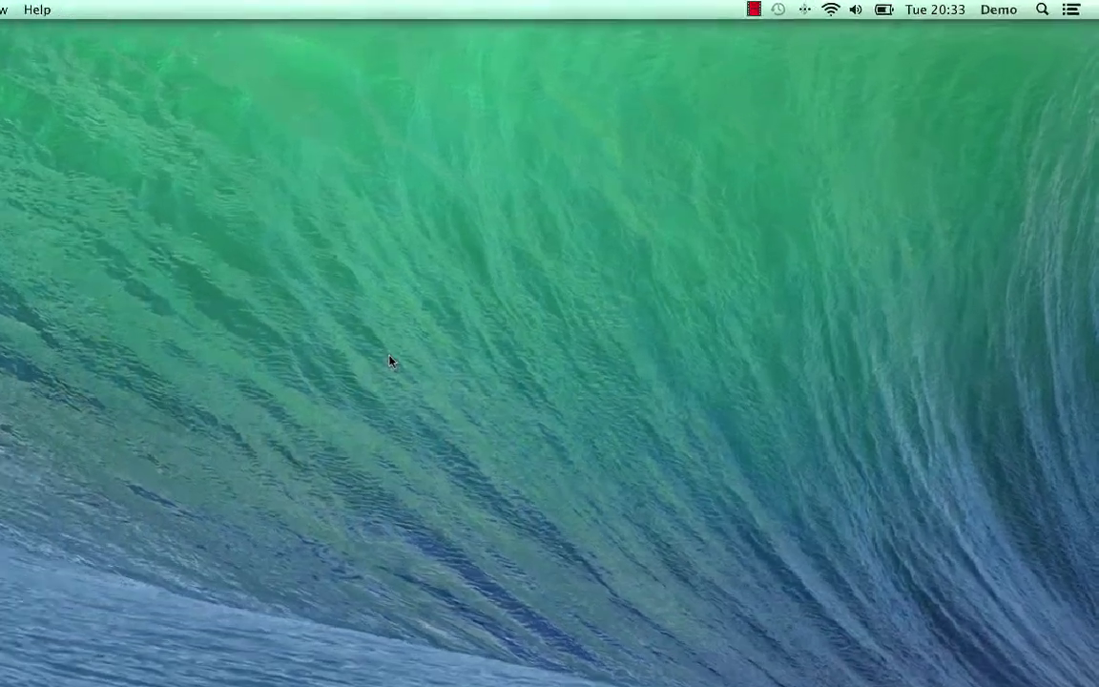
Step: Join the RedBox-238c Wi-Fi network from the menu bar's Wi-Fi list
click(831, 11)
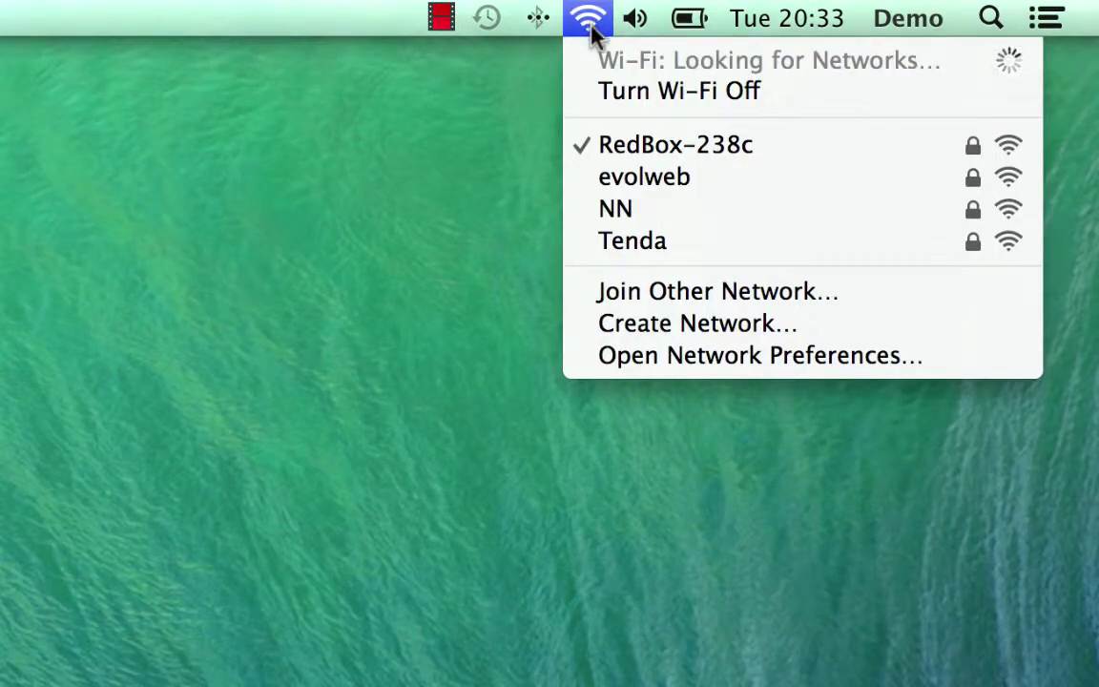
click(645, 143)
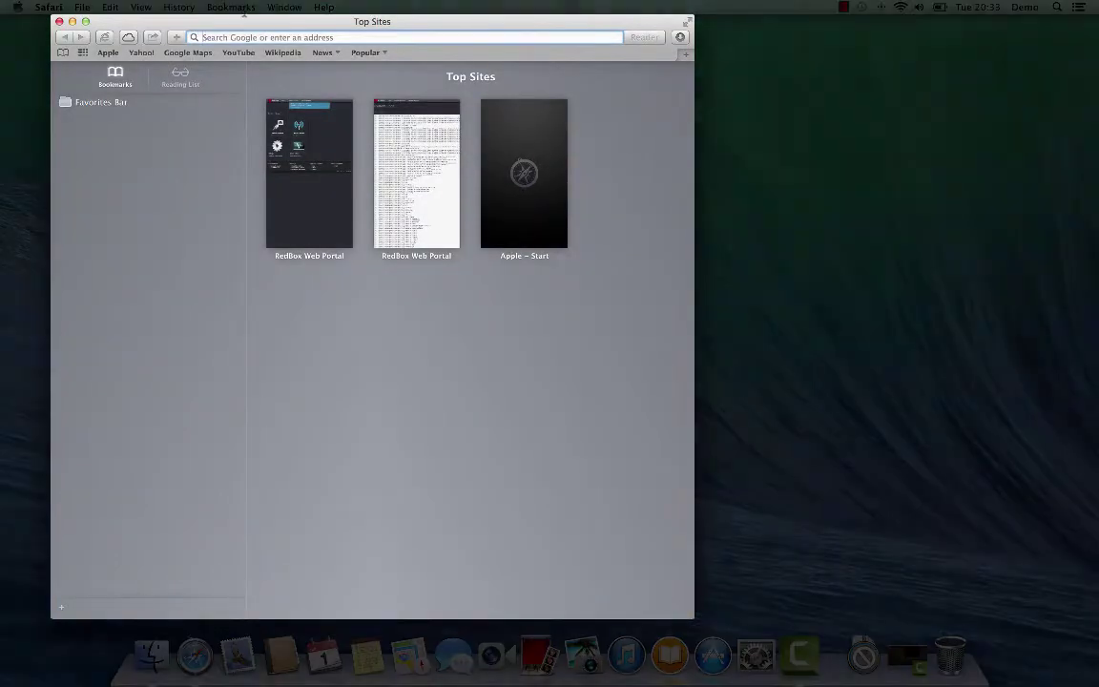
Step: Load the RedBox Web Portal by entering 'redbox' in Safari's address bar
click(246, 38)
text(redbox/)
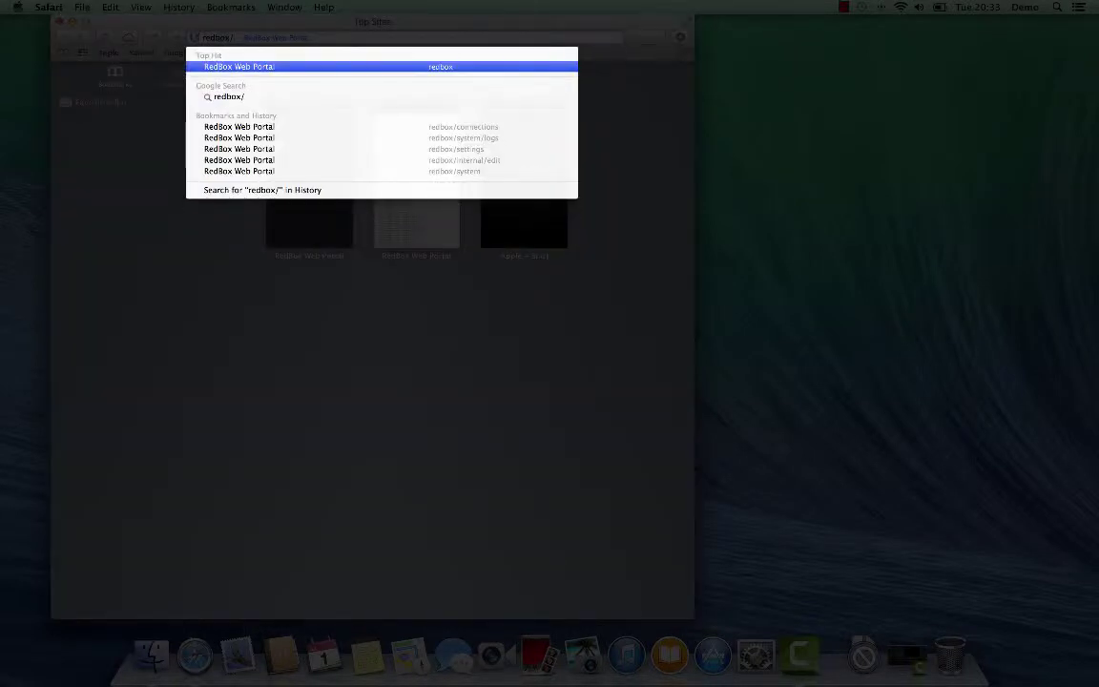
key(Return)
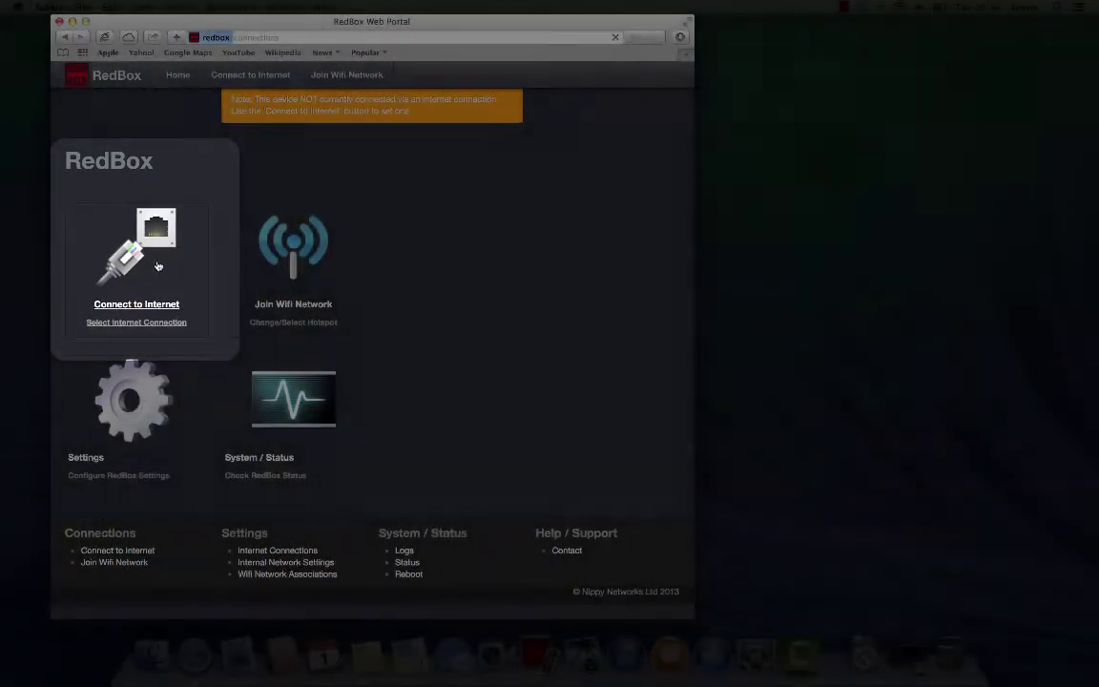
Step: Under Connect to Internet, choose the Satellite (1) - Iridium 9555A connection
click(158, 266)
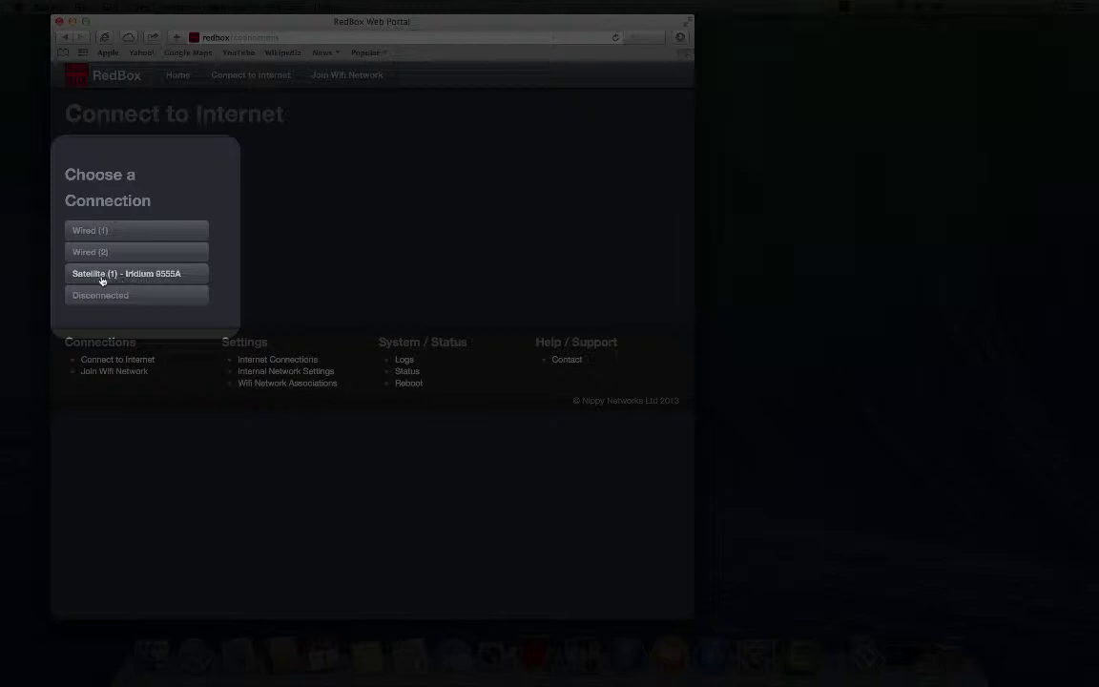
click(155, 282)
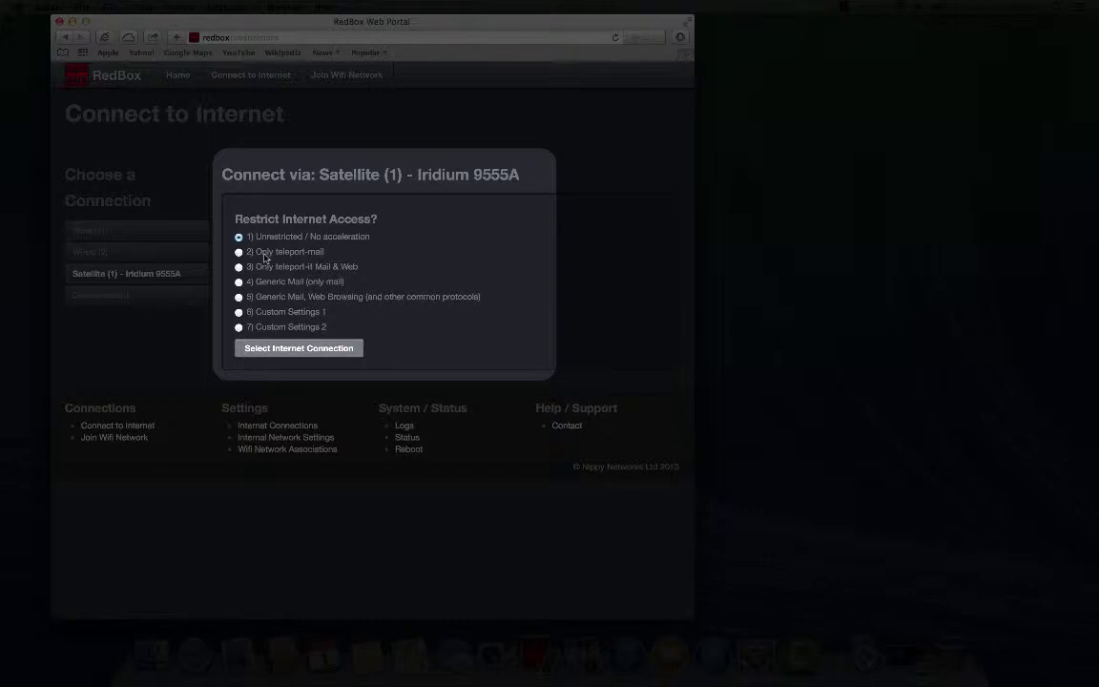
Step: Select '2) Only teleport-mail' access and apply the Iridium satellite connection
click(265, 255)
click(275, 349)
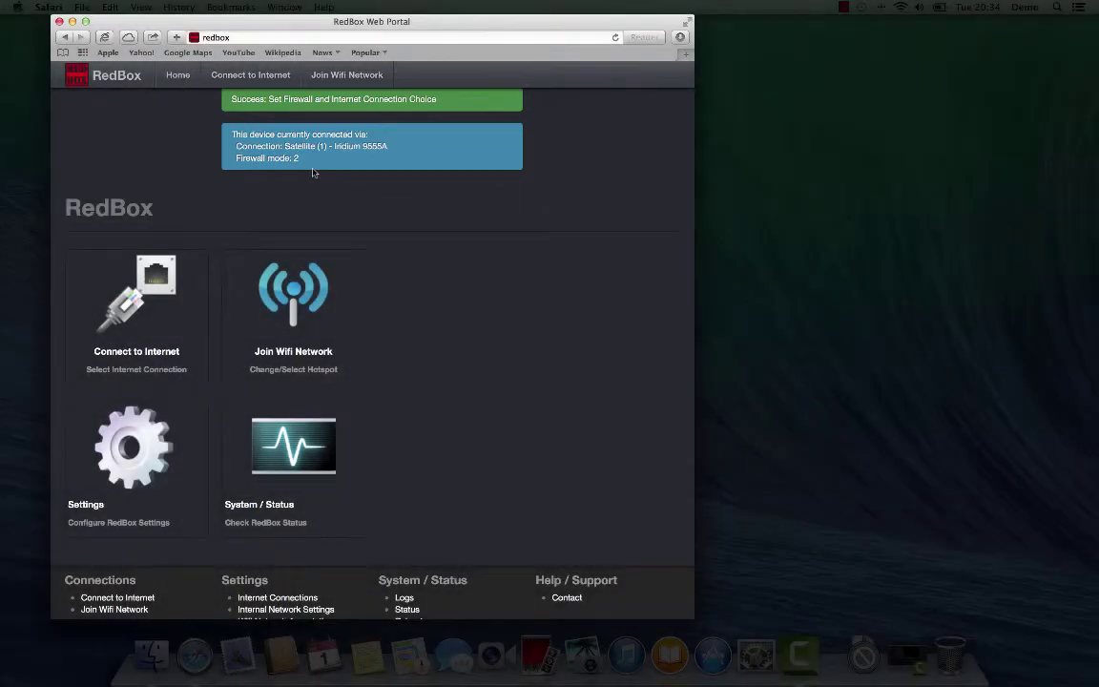
Step: Quit Safari and launch Mail from the Dock
click(48, 7)
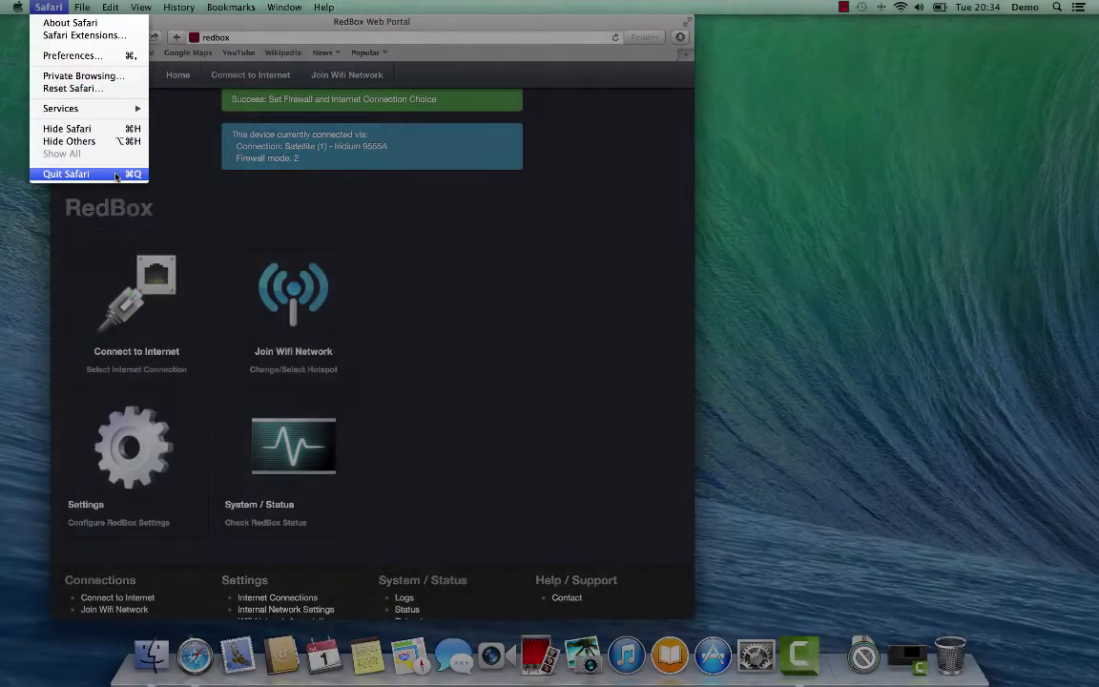
click(115, 174)
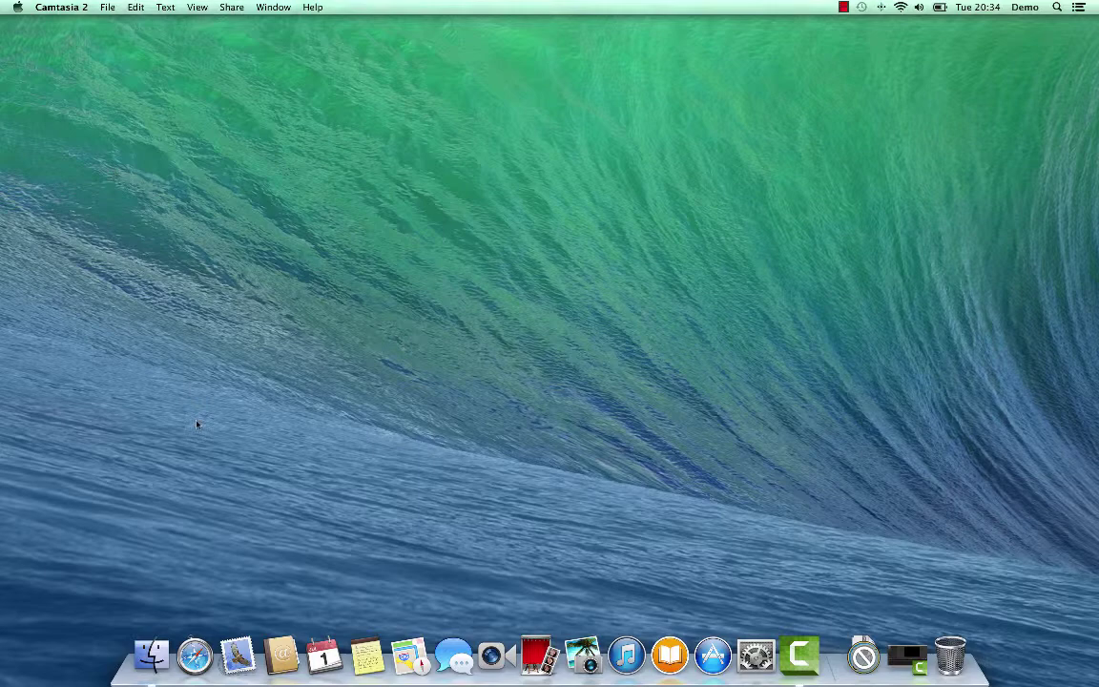
click(237, 656)
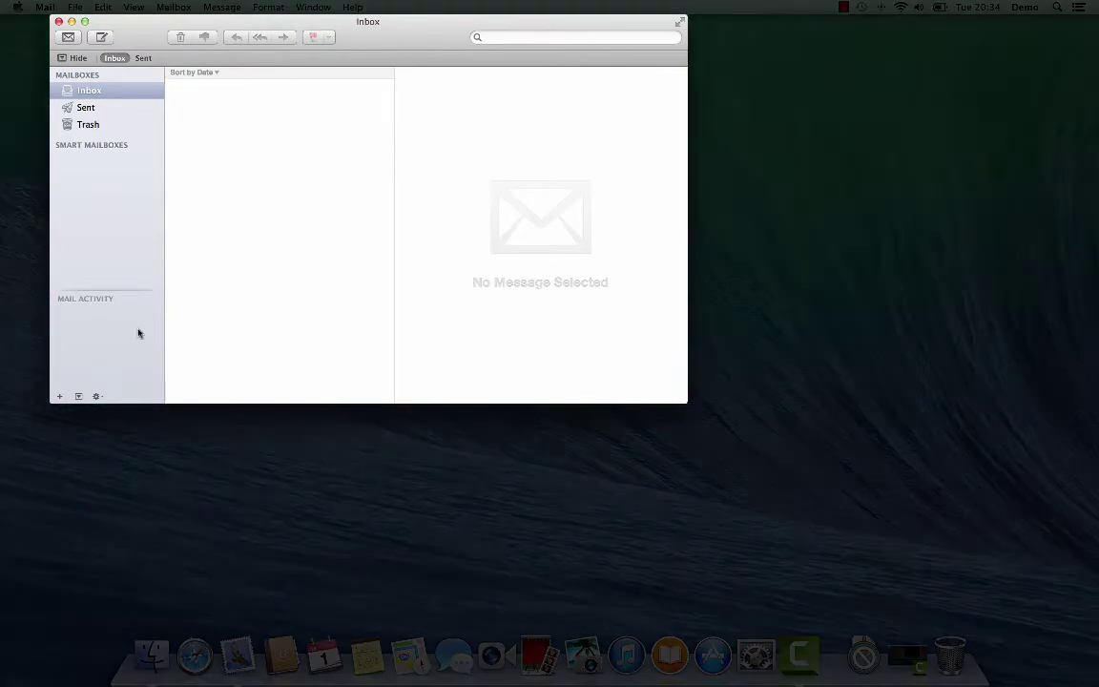
Step: Review the POP account's Advanced settings in Mail Preferences, then close Preferences
mouse_move(76, 143)
key(super+comma)
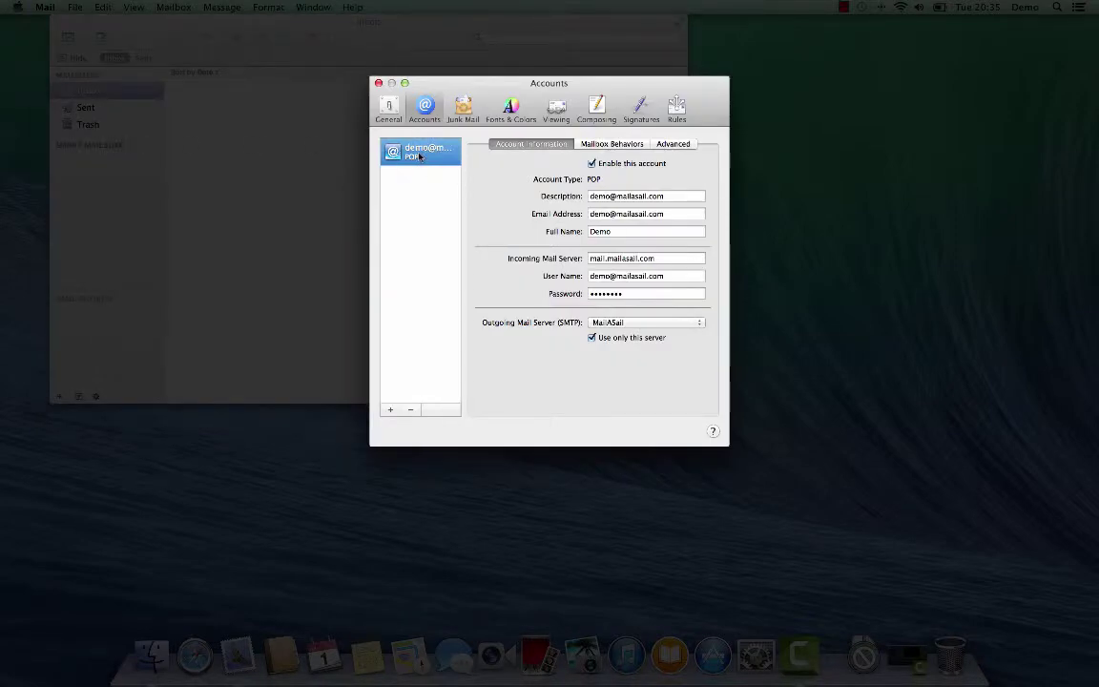
click(673, 144)
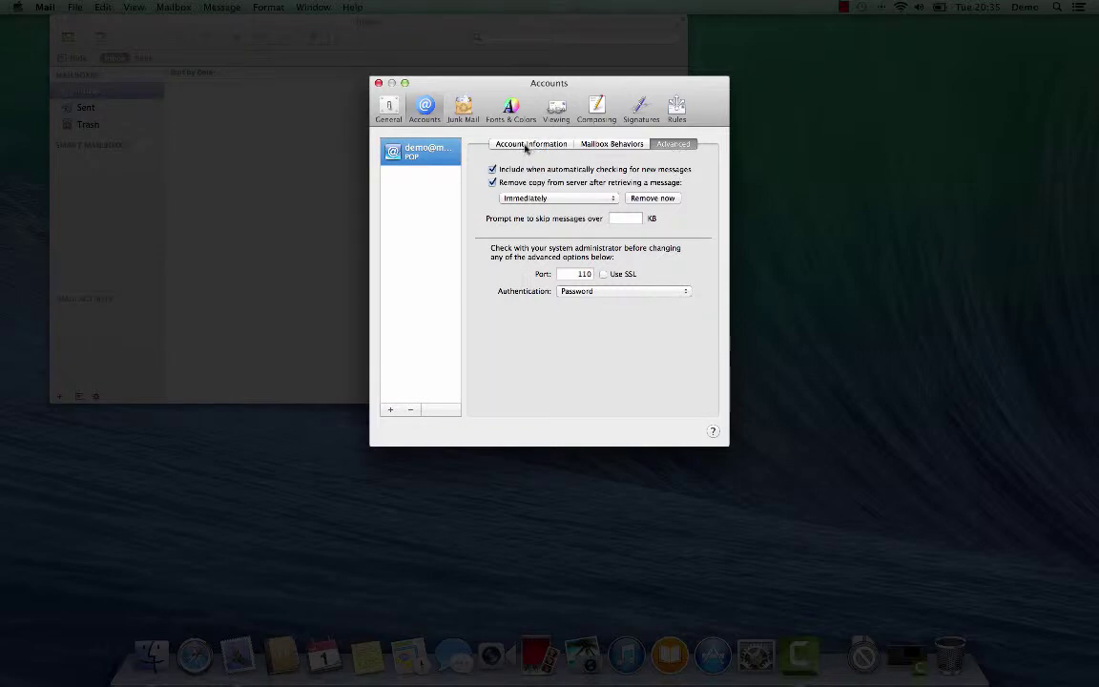
click(378, 84)
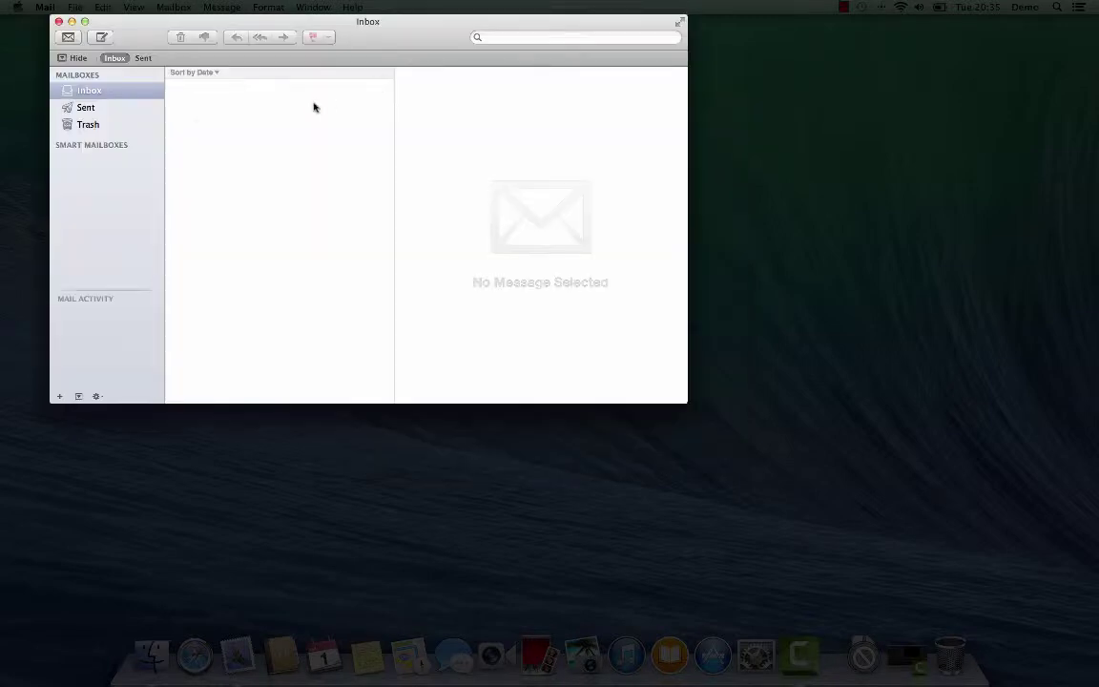
Step: Send your own address a 'test email' with body 'This should come straight back to me after a minute or so'
click(101, 38)
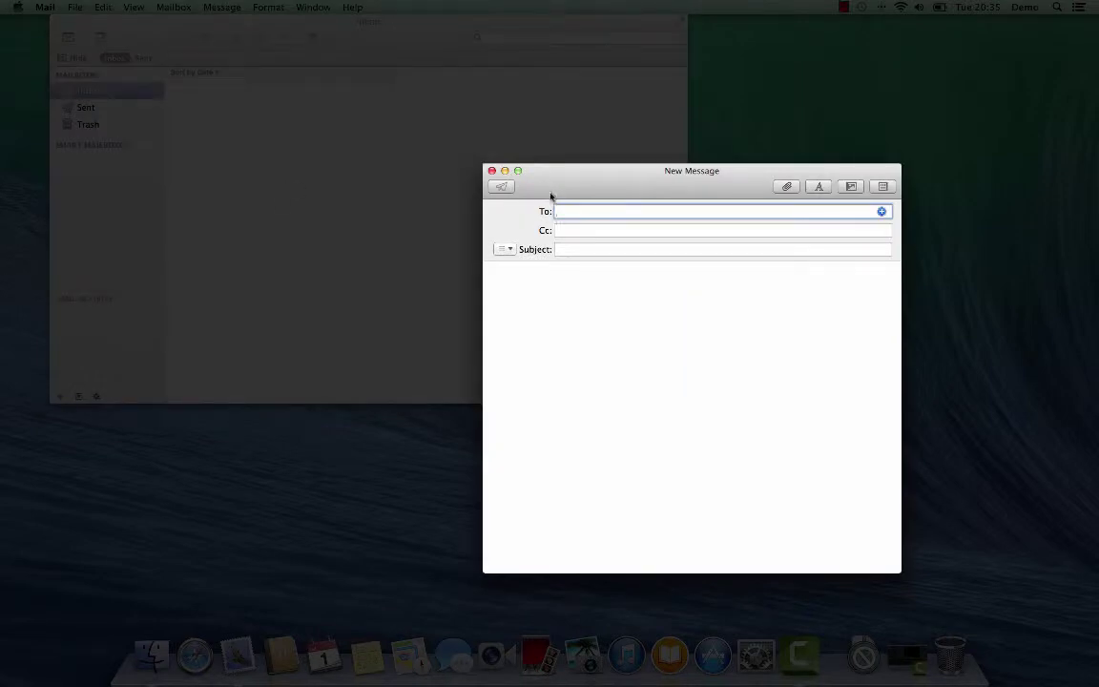
drag(562, 187, 373, 80)
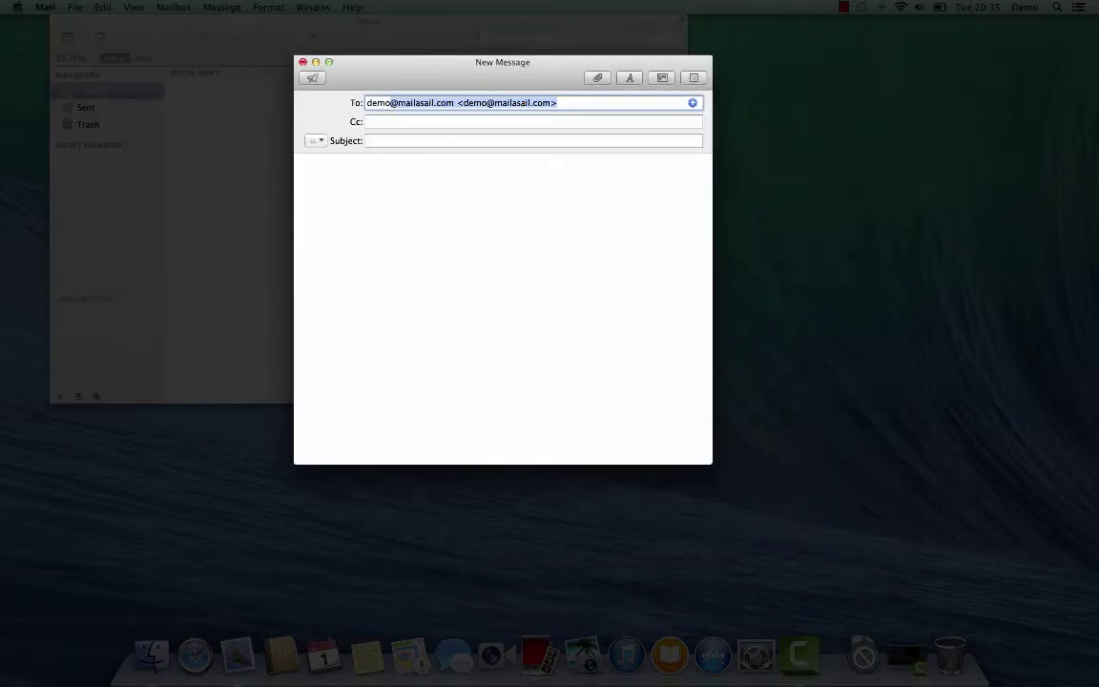
key(Tab)
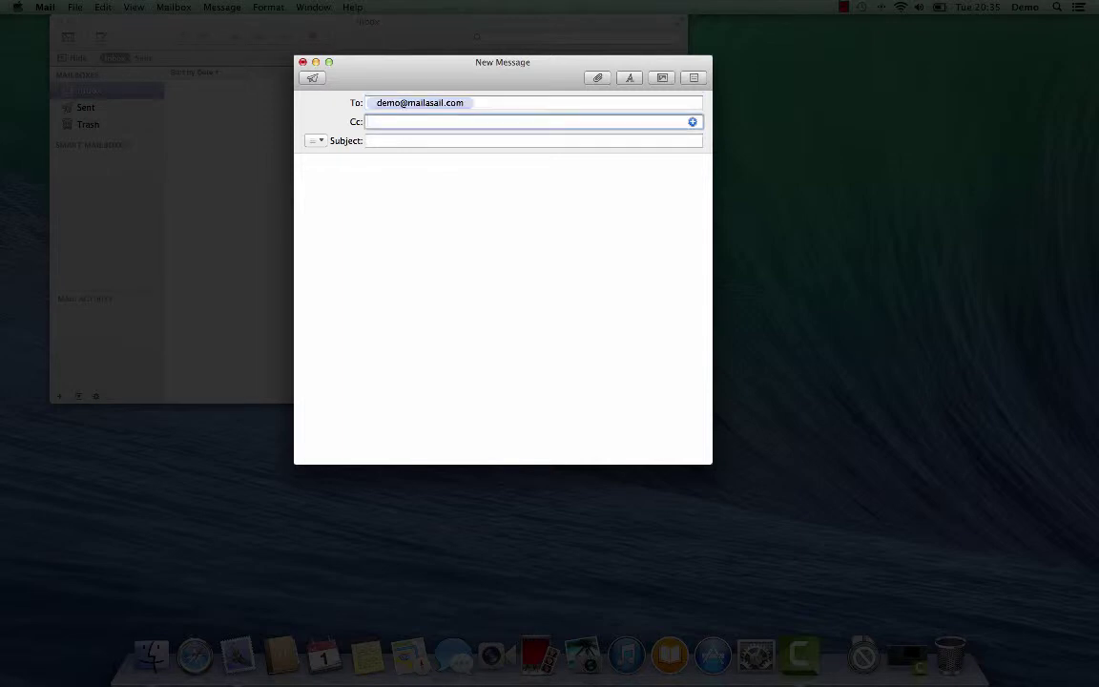
key(Tab)
text(test email)
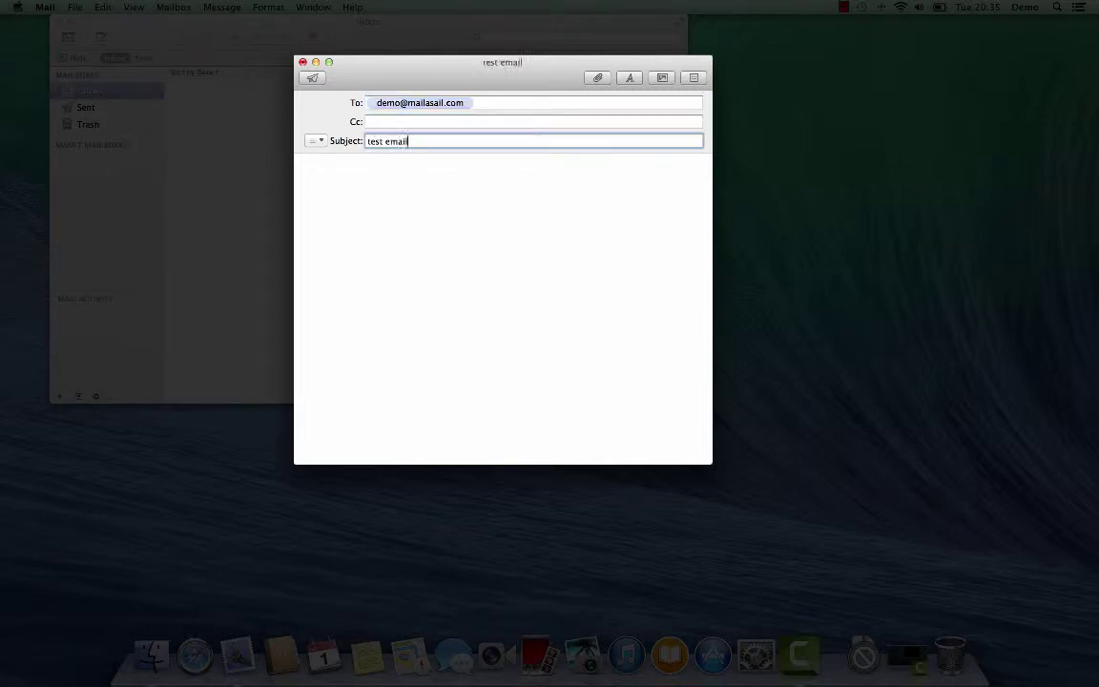
key(Tab)
text(This should)
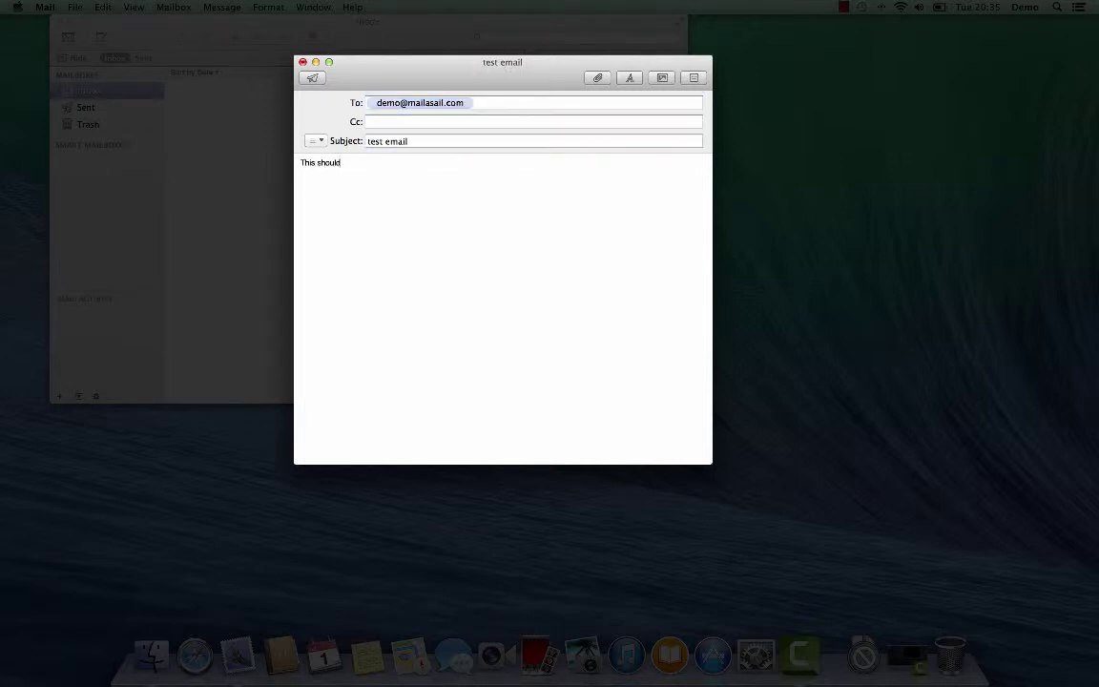
text( come straight back to me after a minute or so!!)
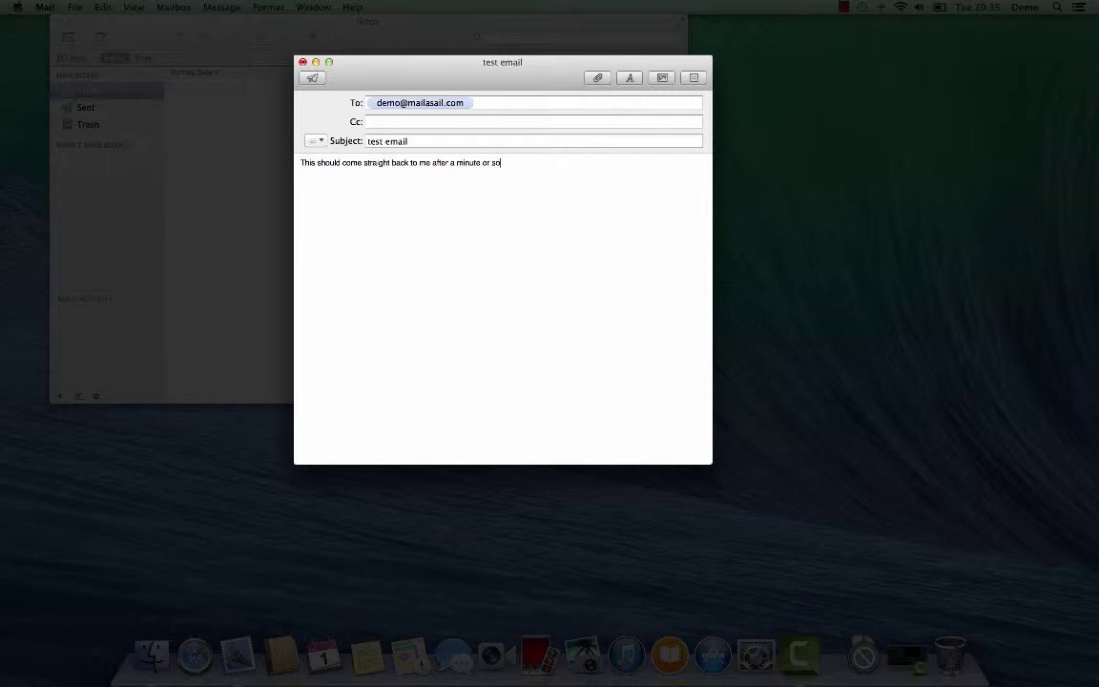
click(313, 80)
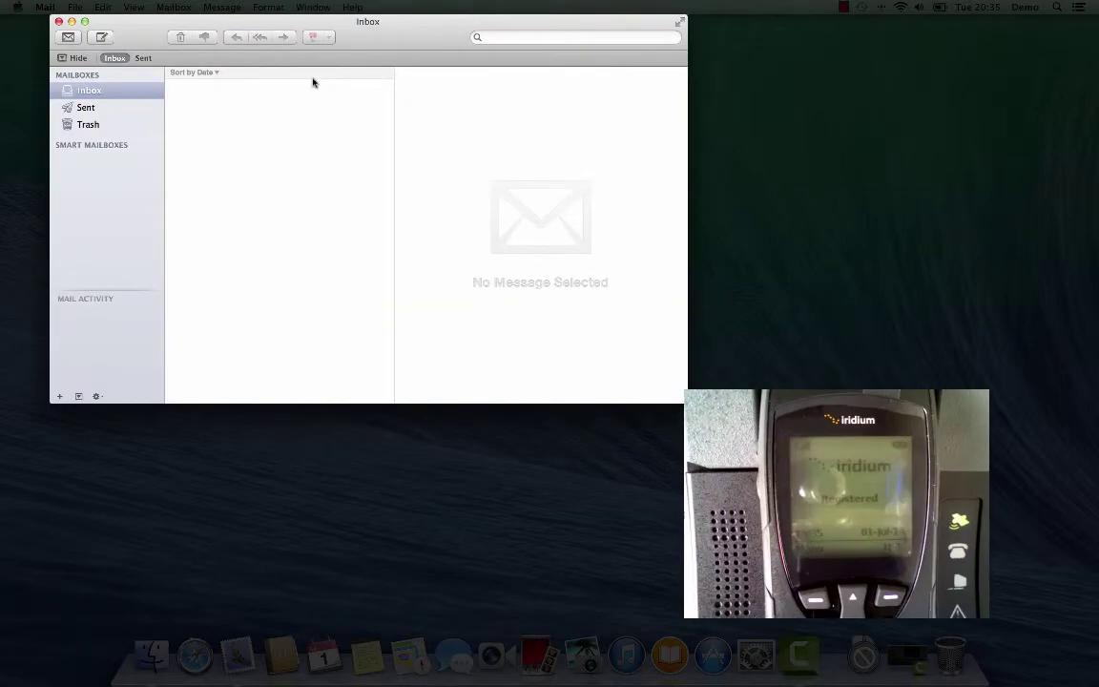
Step: Show the Activity window from the Window menu and run Get Mail for all accounts
click(312, 8)
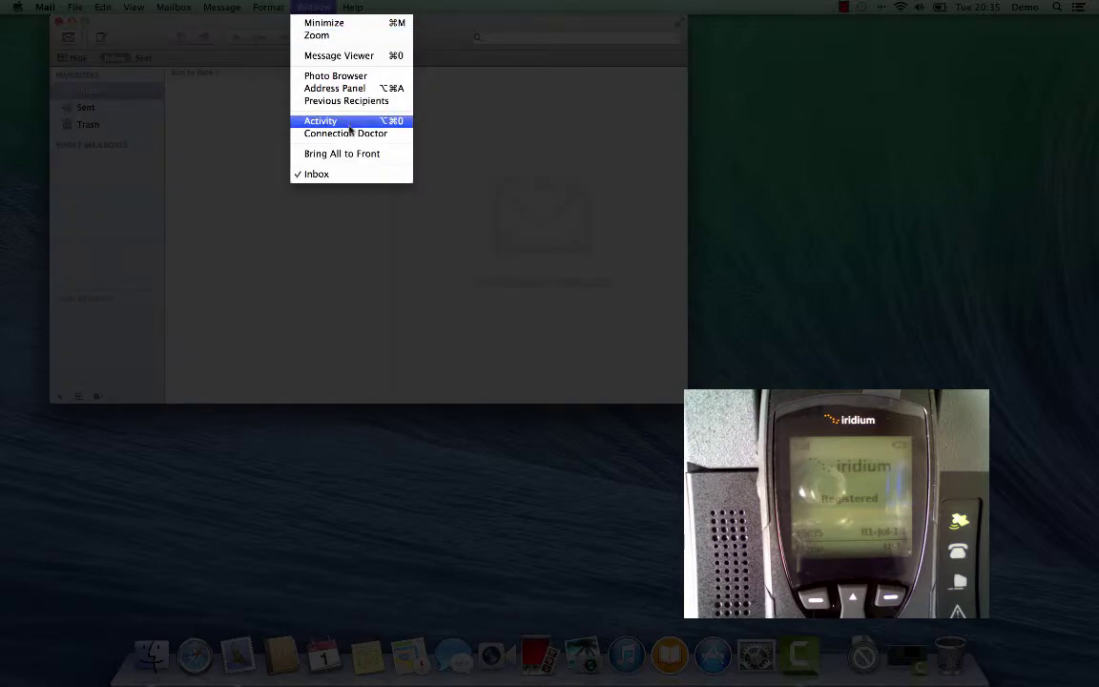
click(318, 122)
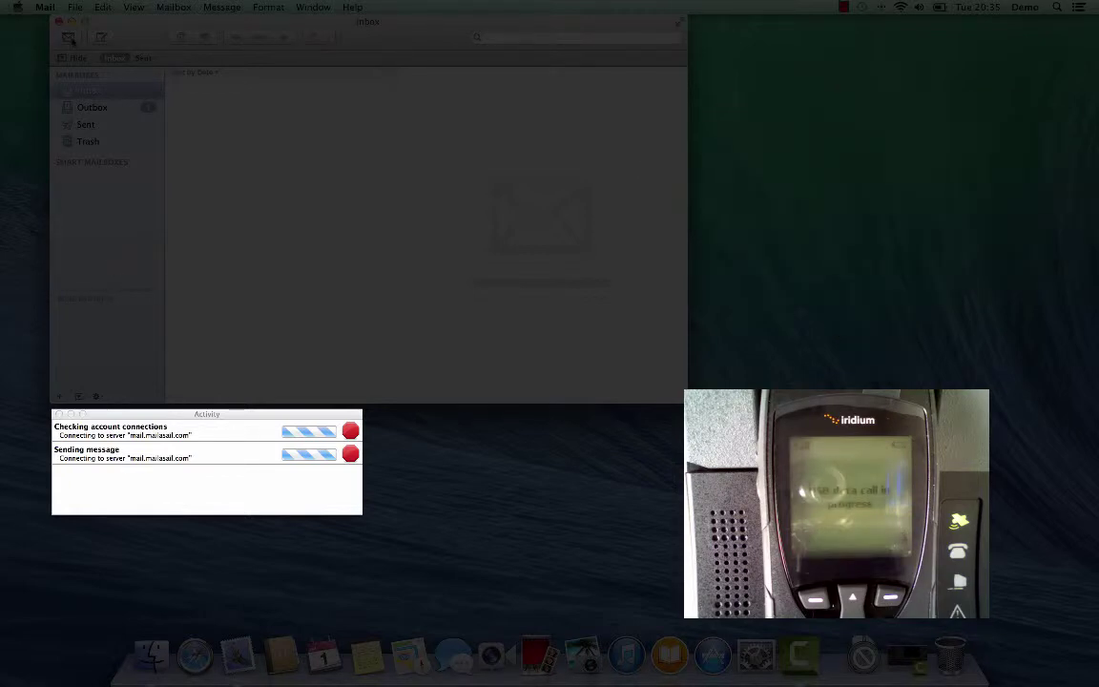
click(71, 40)
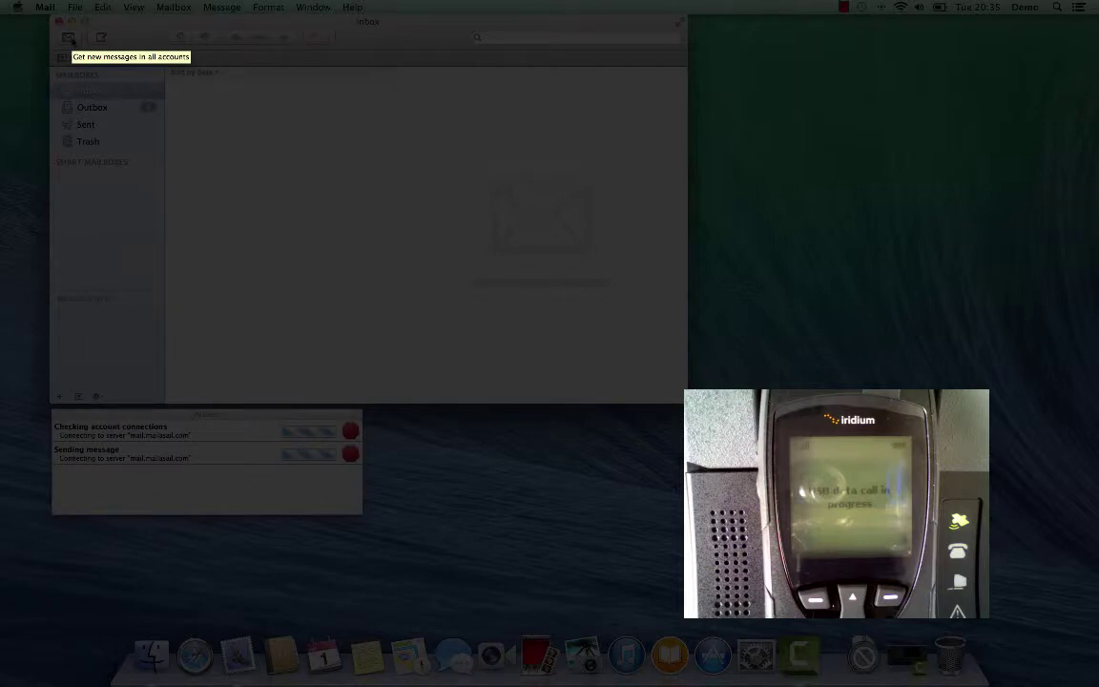
click(69, 37)
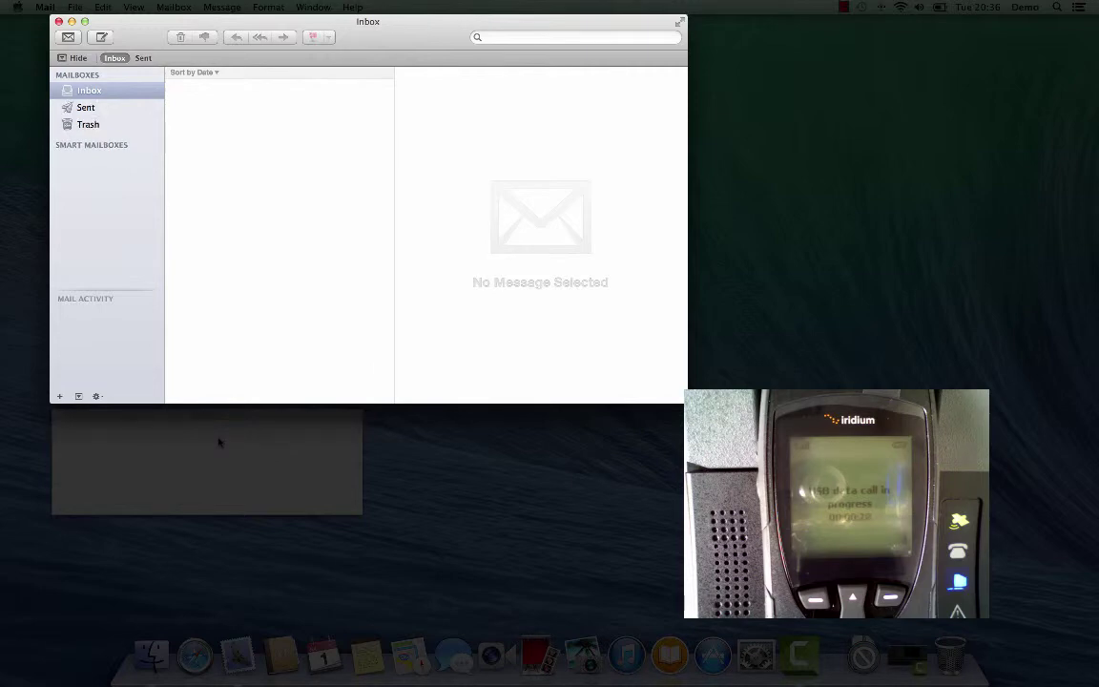
Step: Run Get Mail again and open the returned 'test email' in the Inbox
click(65, 40)
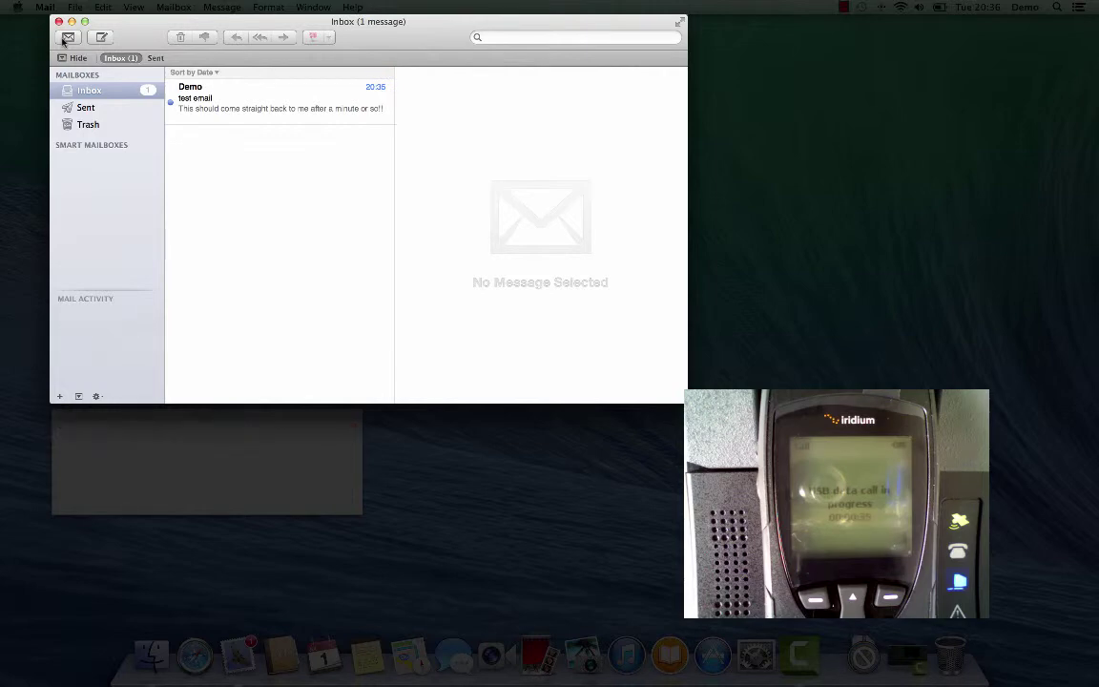
click(227, 99)
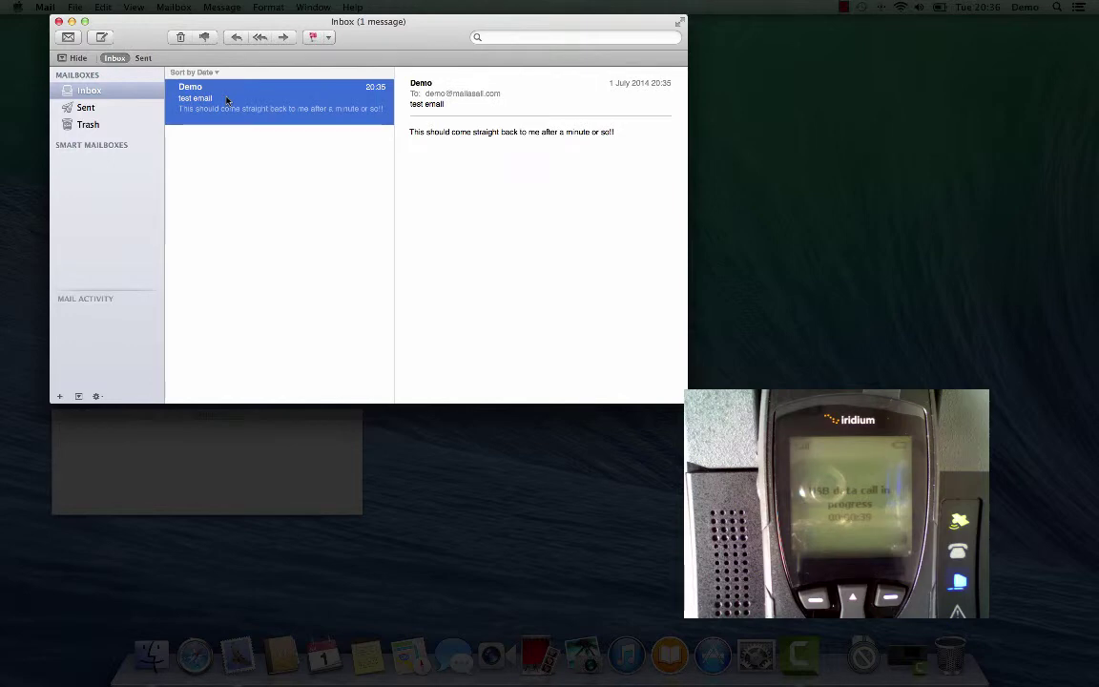